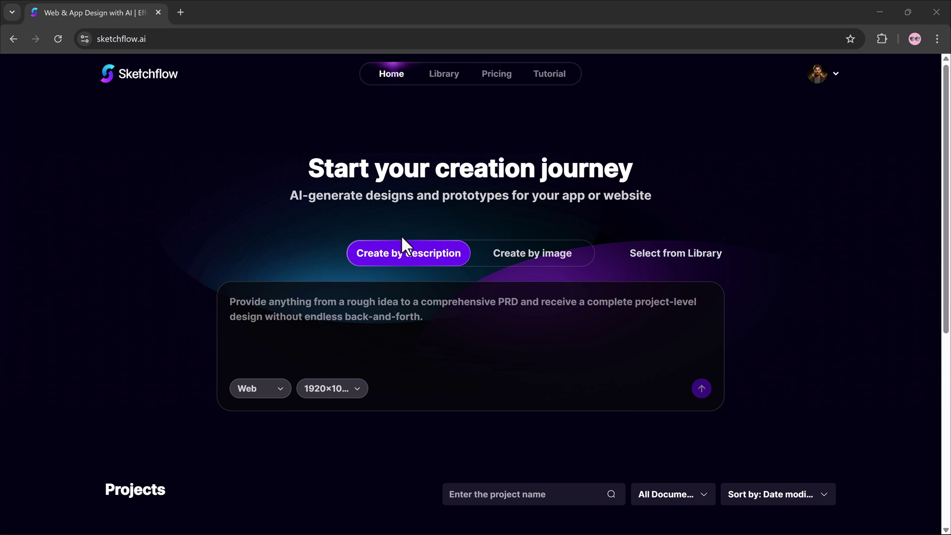
- Paste the modern real estate website prompt, confirm Web at 1920×1080, and submit it
scroll(609, 314, down, 7)
scroll(667, 320, up, 7)
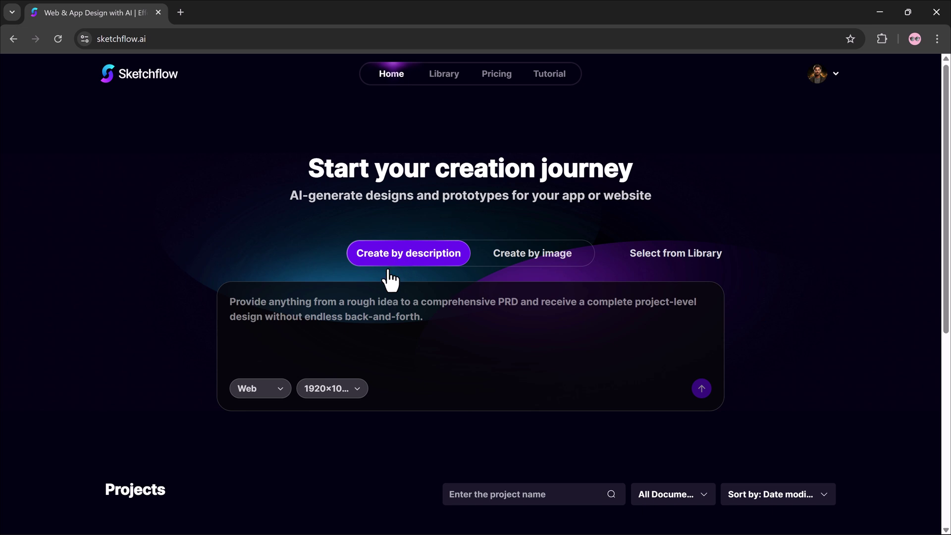
click(415, 303)
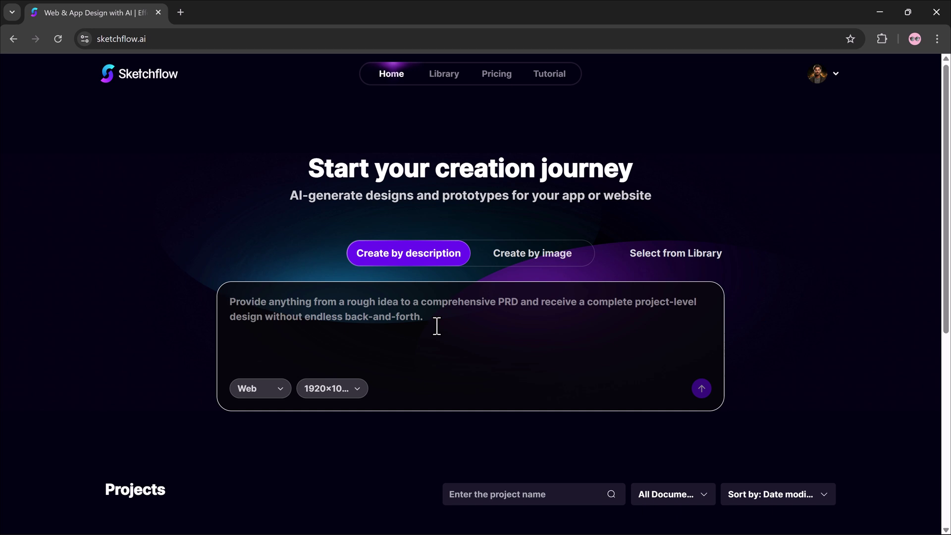
click(362, 303)
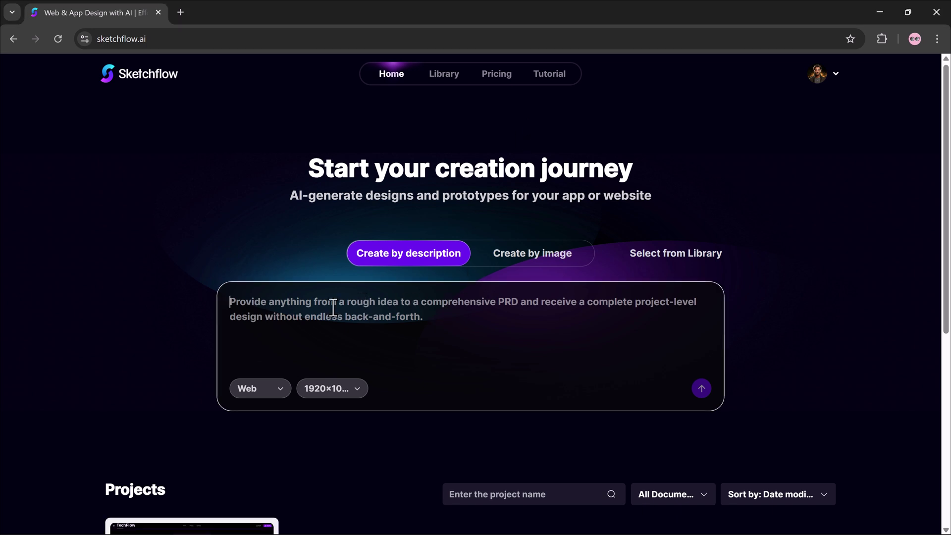
text(Create a modern website for a real estate business with property listings, search filters, agent profiles, client reviews, and a booking form. Use large visuals and a premium look.)
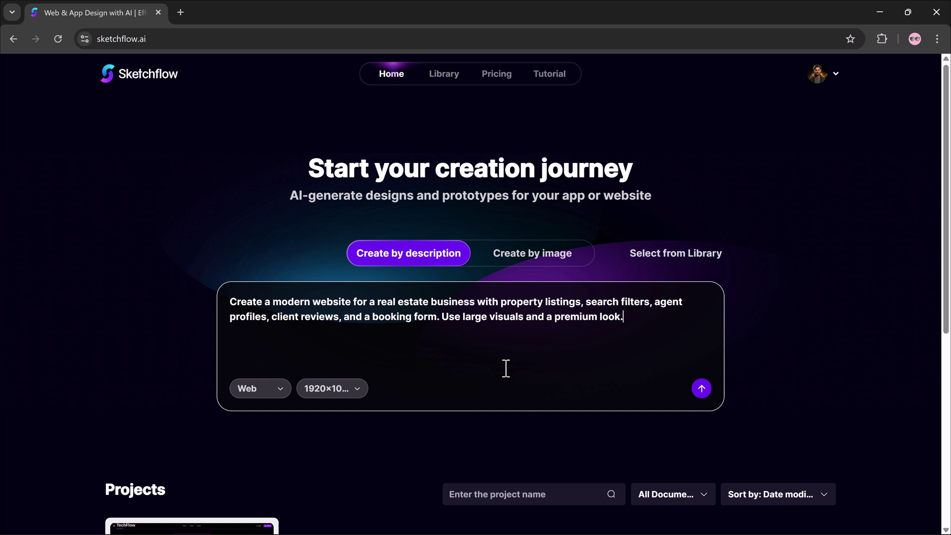
click(281, 395)
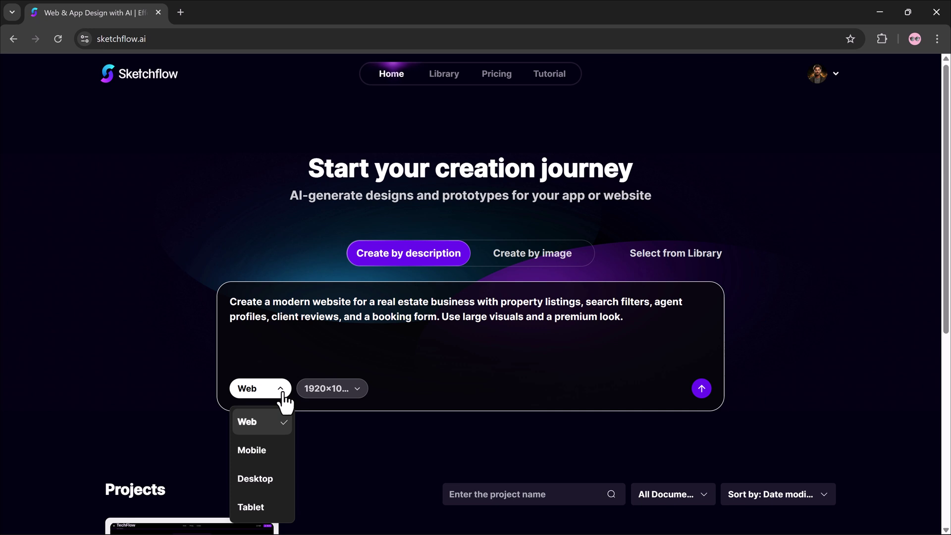
click(361, 392)
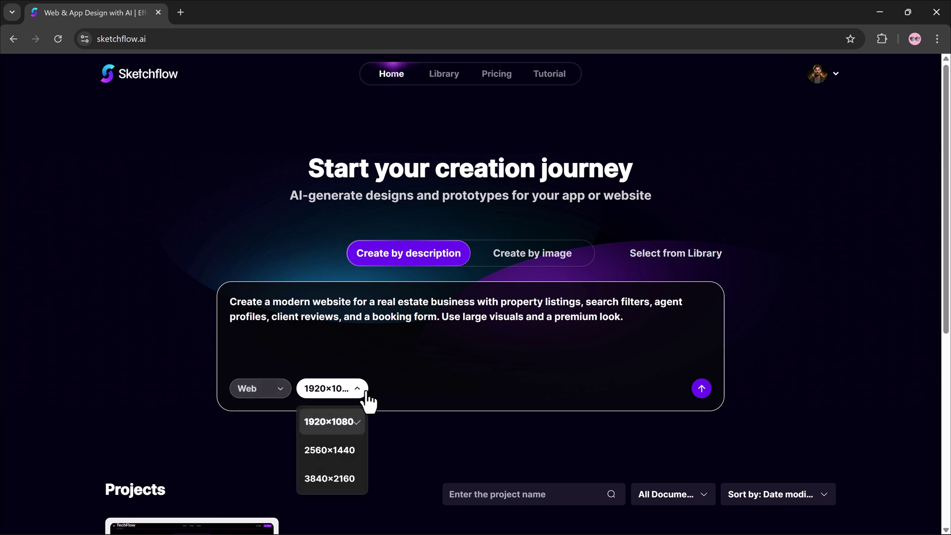
click(701, 389)
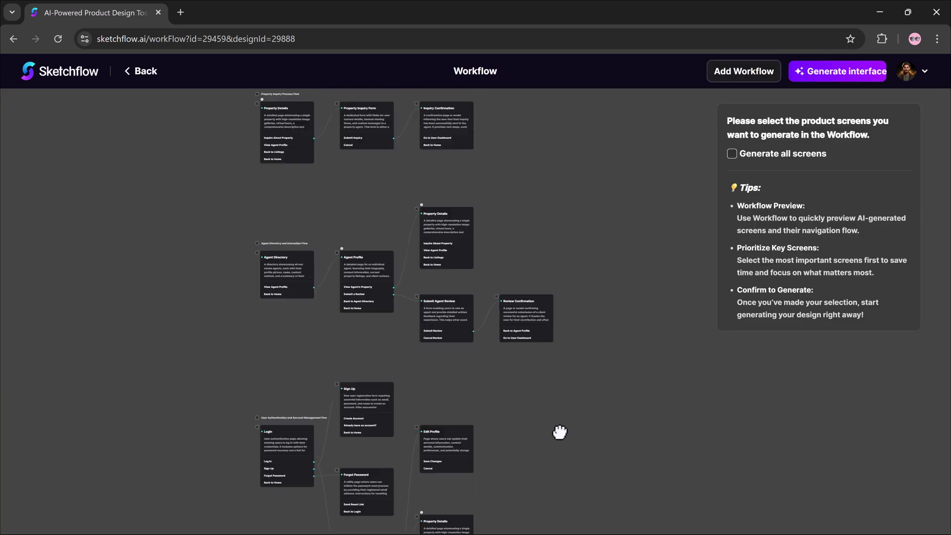
- Pan the workflow to the property inquiry flow and tick Generate all screens
scroll(564, 309, up, 5)
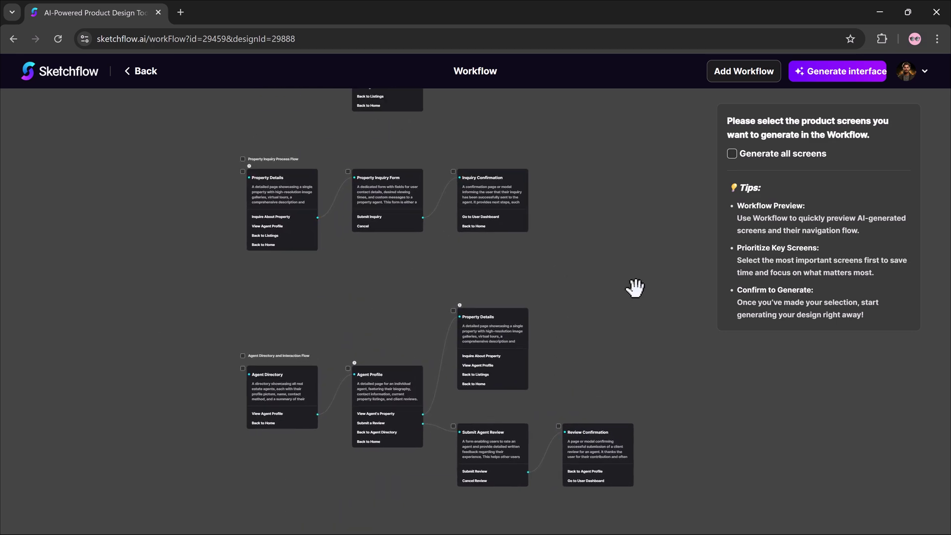
drag(623, 274, 610, 378)
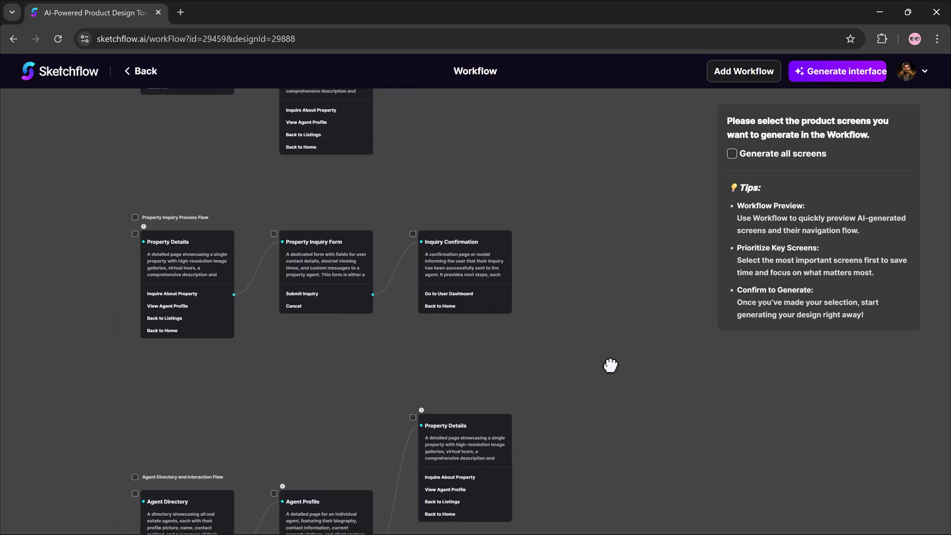
click(732, 155)
- Preview Flat Design and Modern Business, then generate all screens in Futuristic / Cyber UI style
click(825, 90)
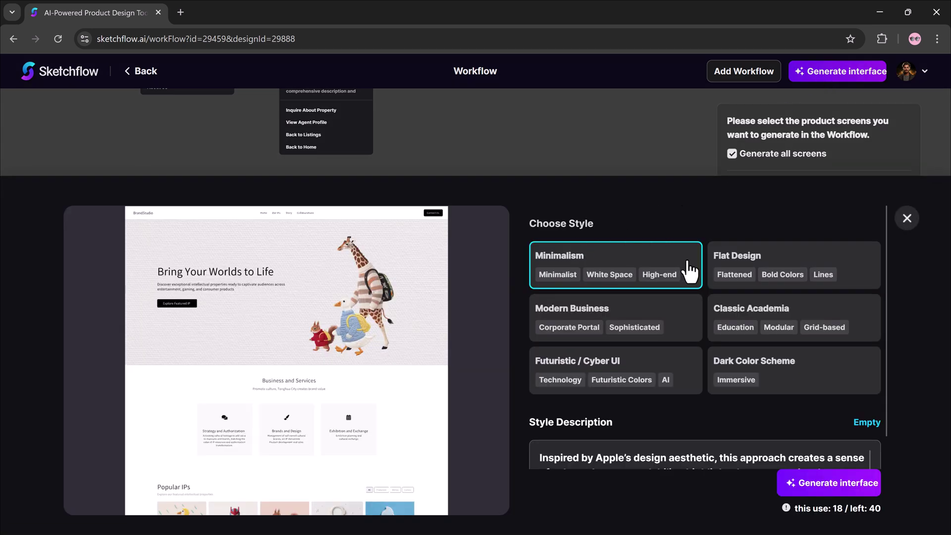
click(758, 263)
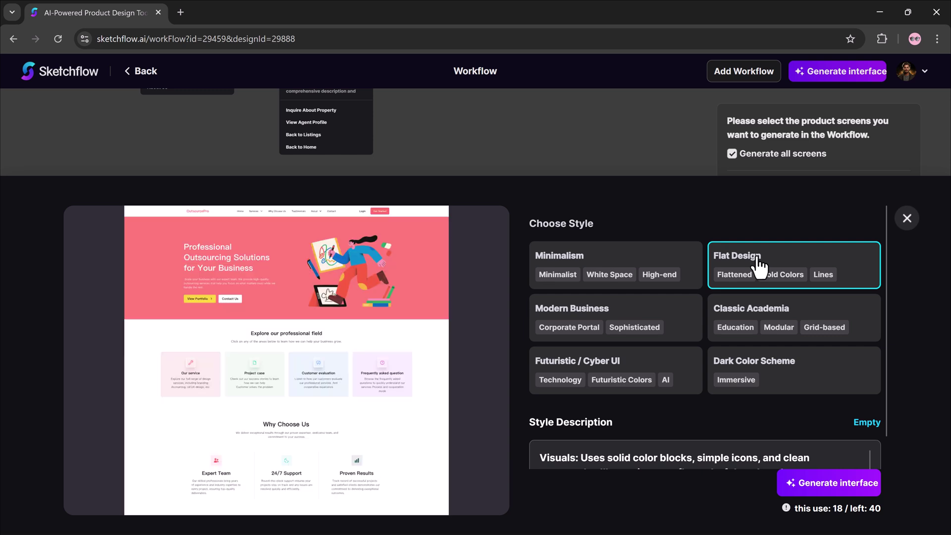
click(681, 321)
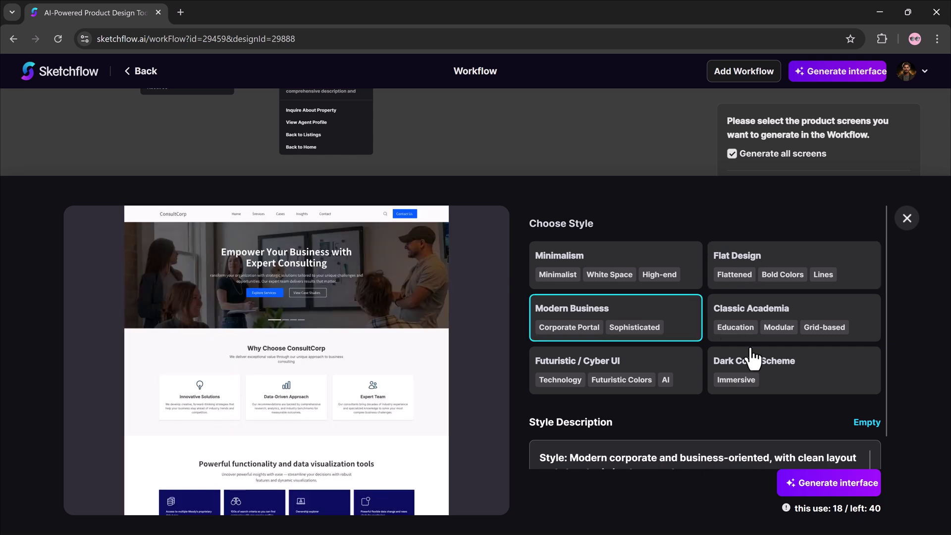
click(662, 377)
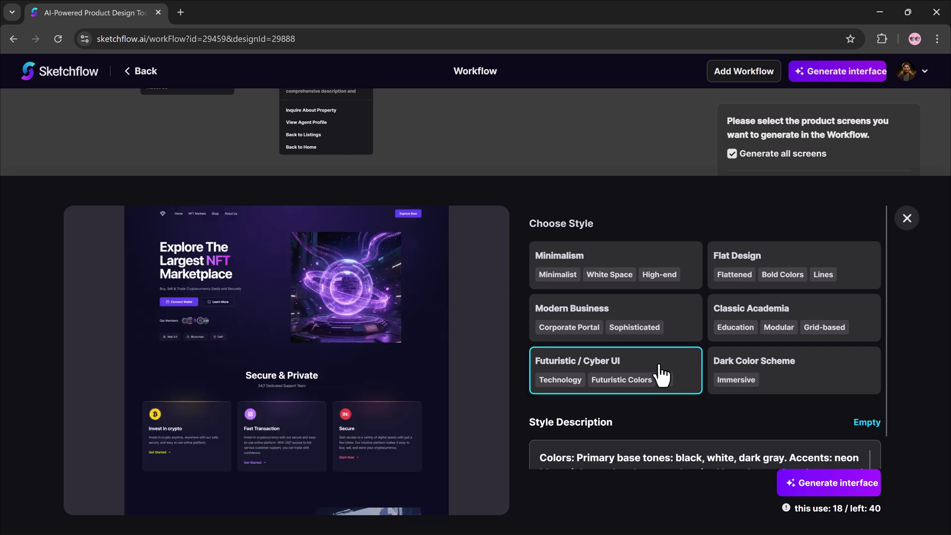
click(814, 489)
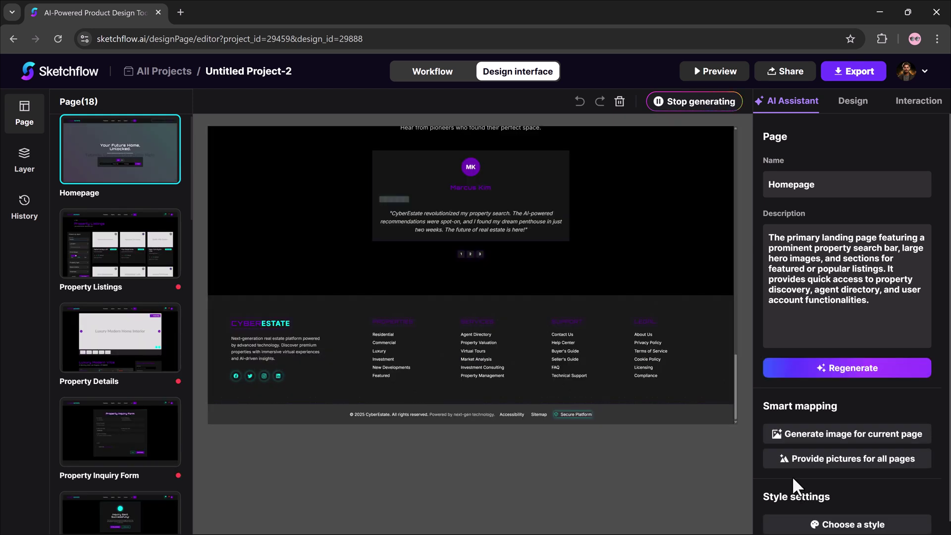
- Browse the Property Details, Property Inquiry Form, Homepage and Submit Agent Review pages
click(81, 320)
scroll(86, 322, down, 3)
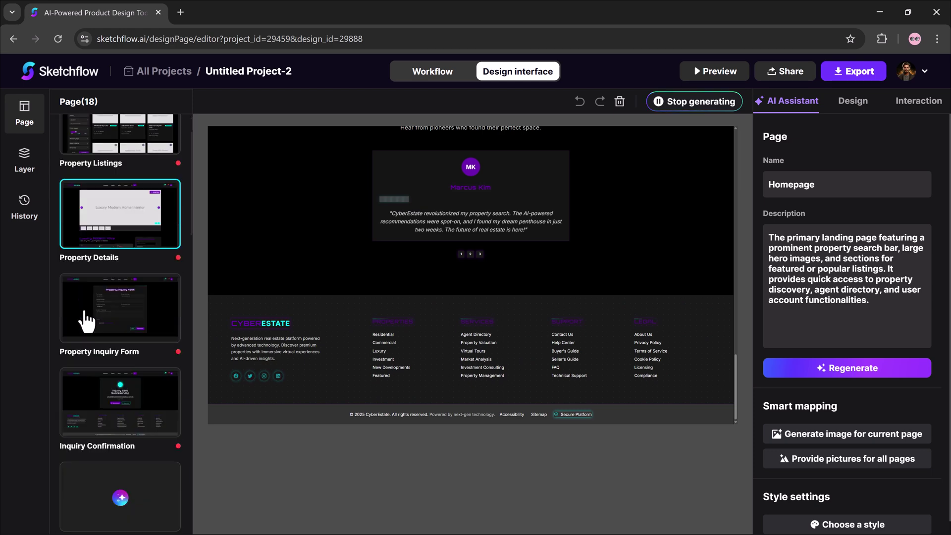
click(86, 322)
scroll(121, 202, up, 5)
click(123, 180)
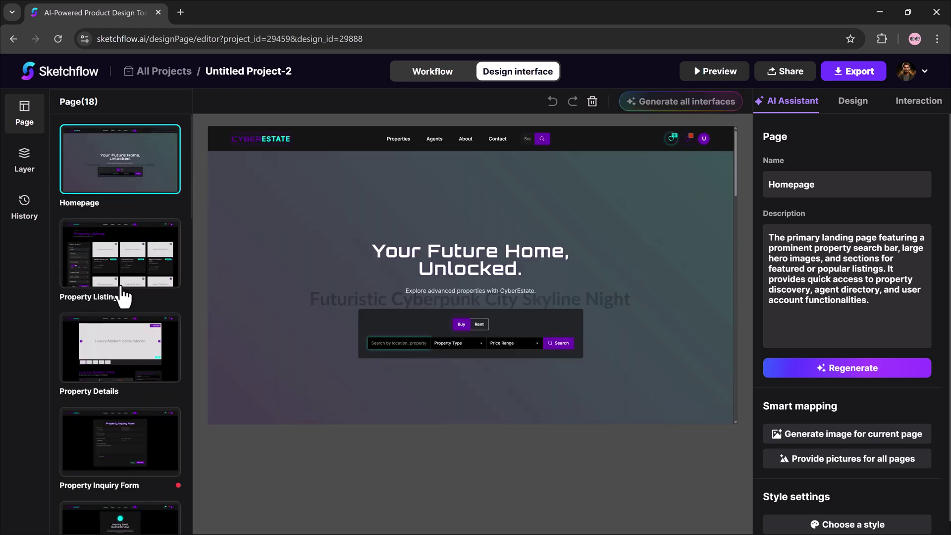
scroll(122, 297, down, 10)
click(118, 257)
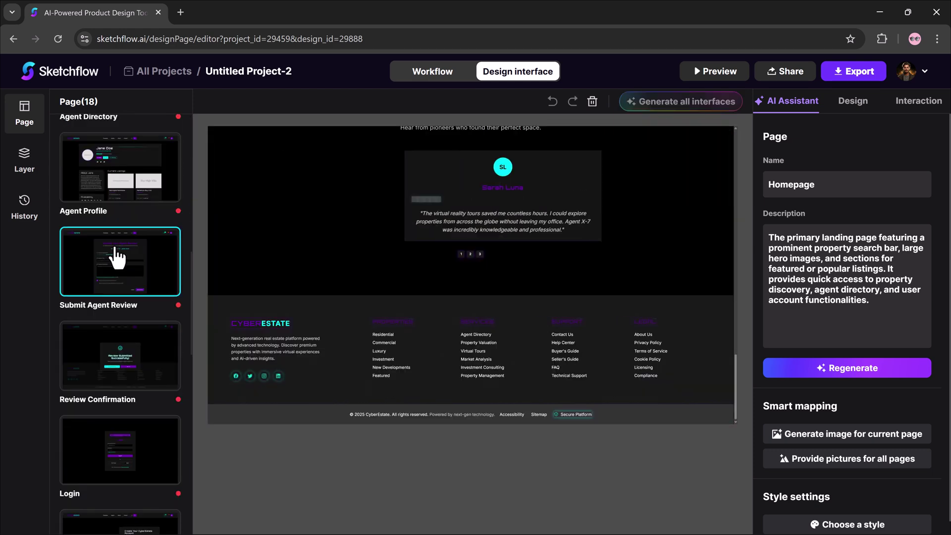
drag(737, 384, 741, 327)
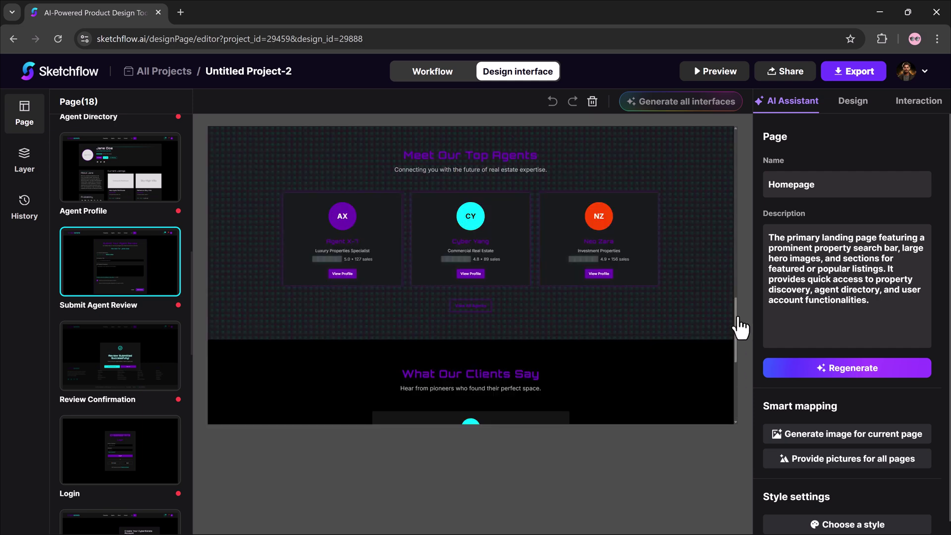
drag(735, 273, 735, 342)
scroll(736, 345, down, 2)
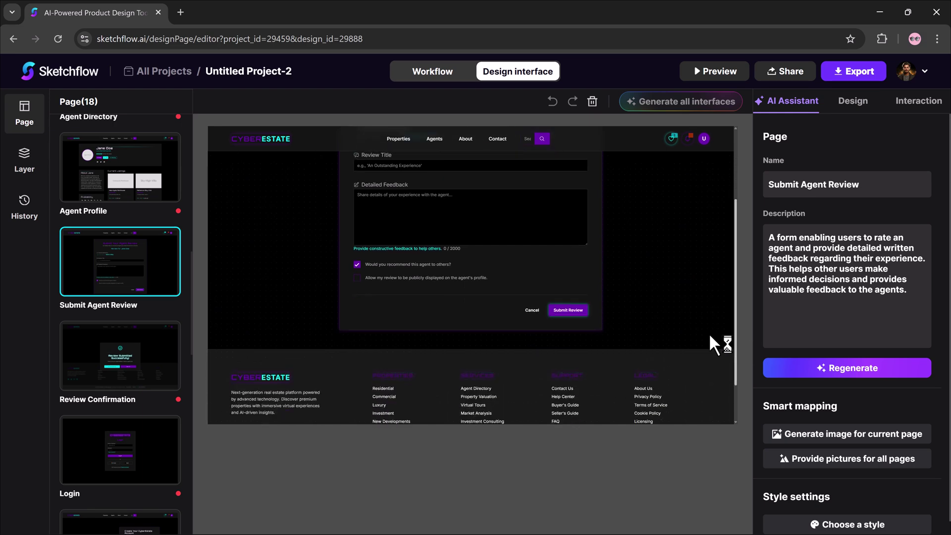
scroll(146, 337, down, 1)
scroll(147, 347, down, 6)
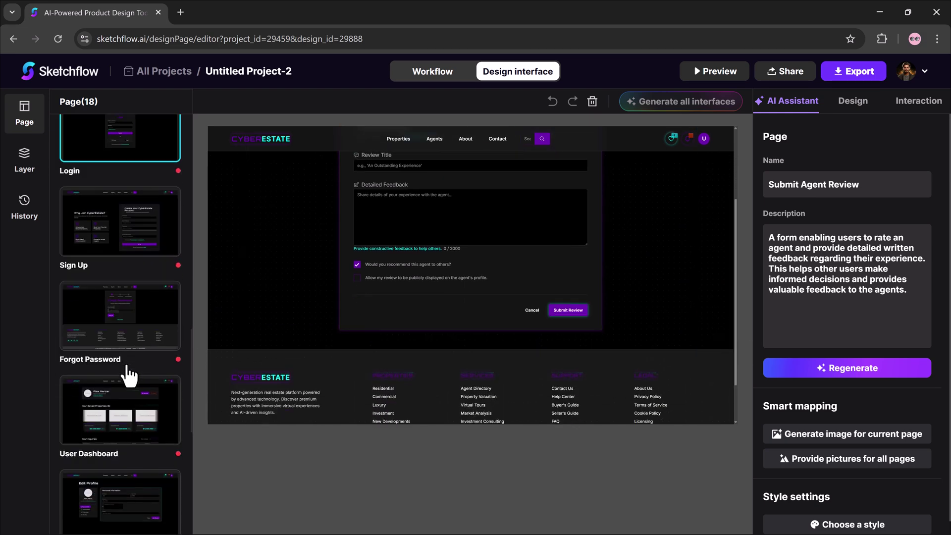
- Open the Sign Up page and scroll through its Create Your CyberEstate Account form
click(111, 188)
scroll(348, 254, down, 2)
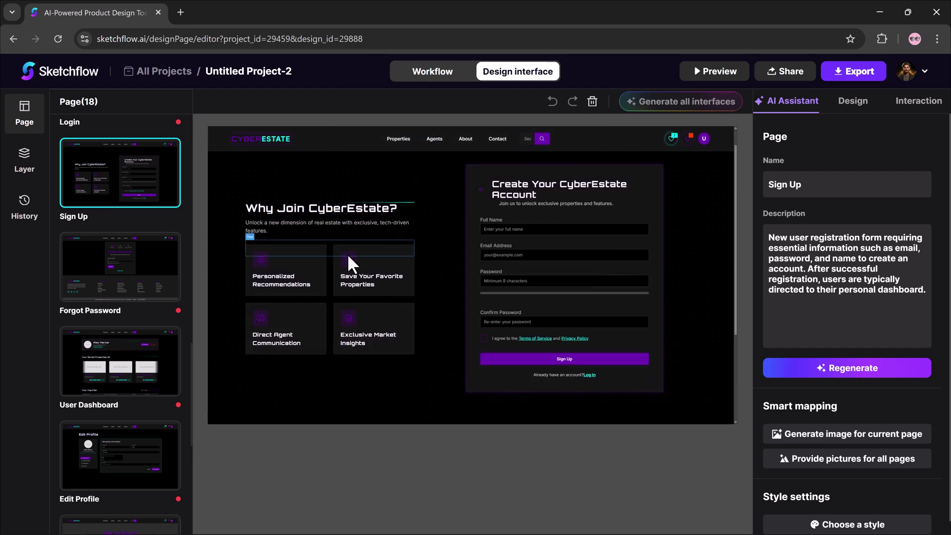
scroll(347, 254, down, 2)
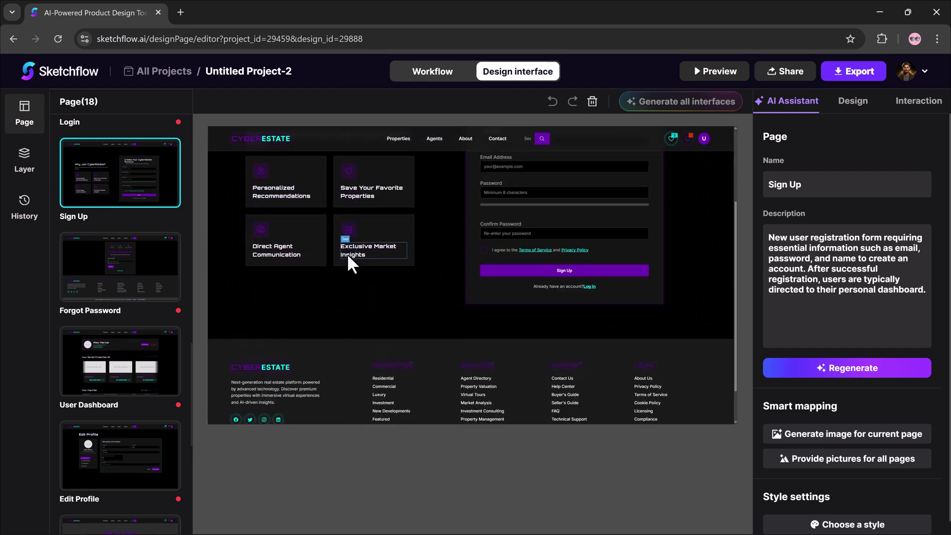
scroll(346, 253, up, 4)
- Italicise the 'Why Join CyberEstate?' heading, then regenerate it with 'Write in German Language'
click(338, 231)
double_click(339, 231)
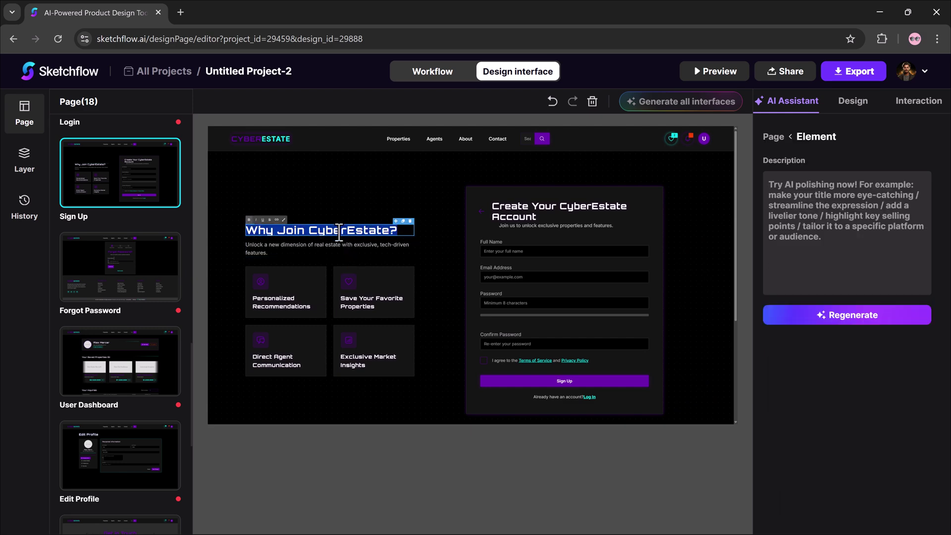
key(ctrl+i)
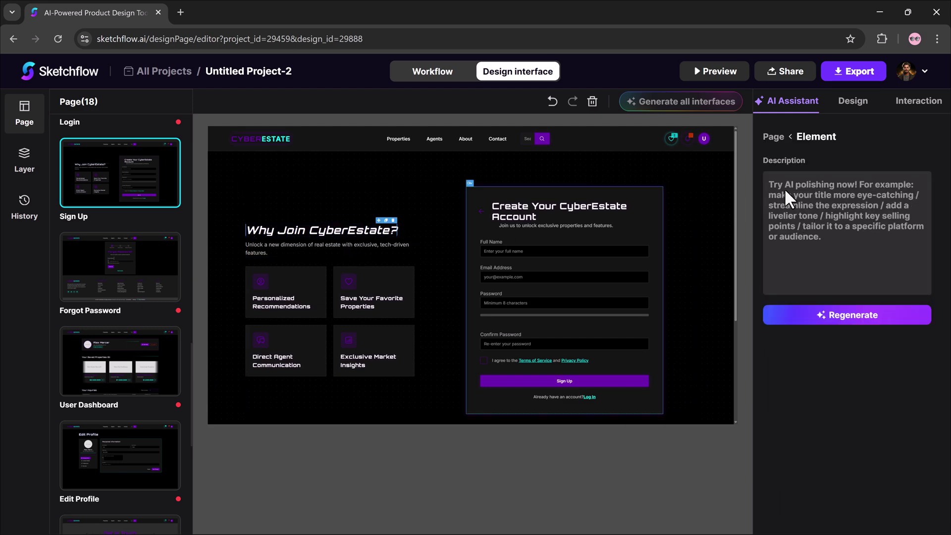
click(795, 188)
text(Write in German Language)
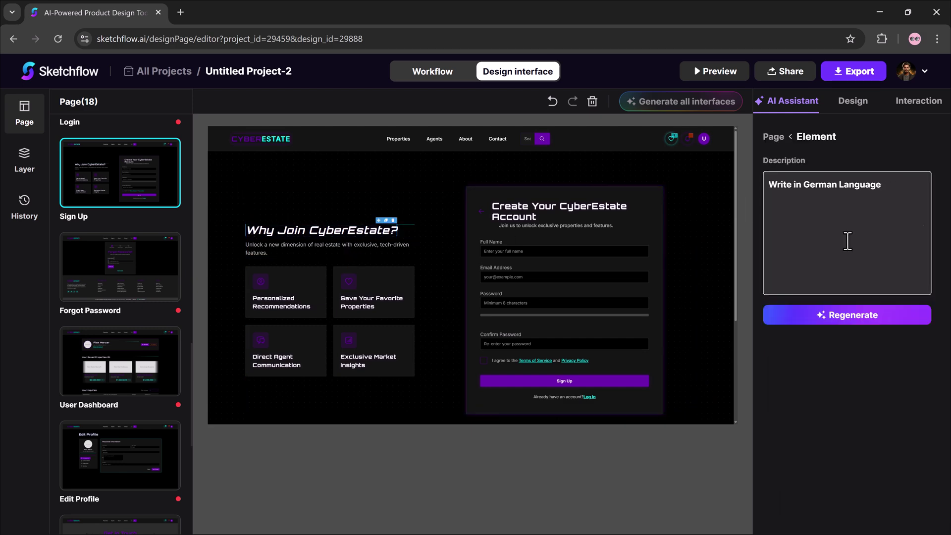
click(850, 317)
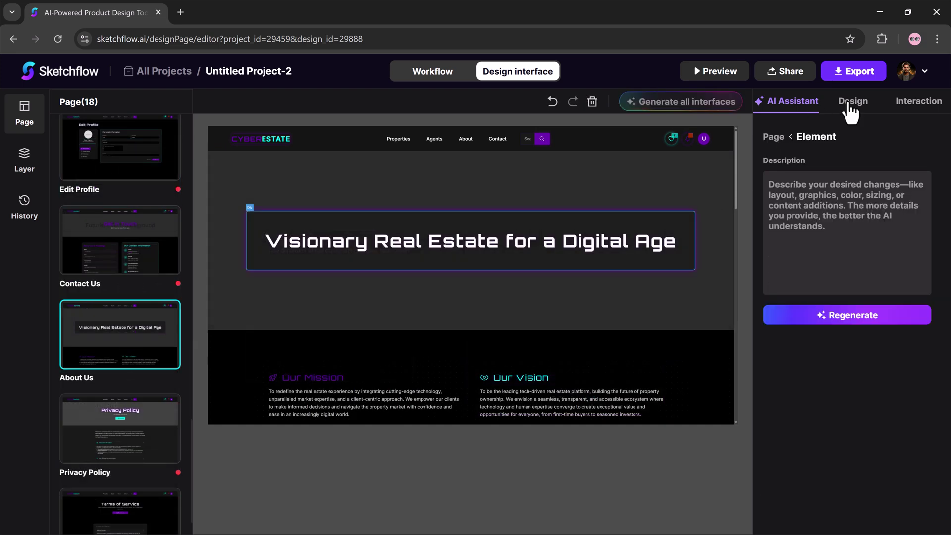
- Show the heading block's Design tab and expand its Flex and Dimension sections
click(848, 103)
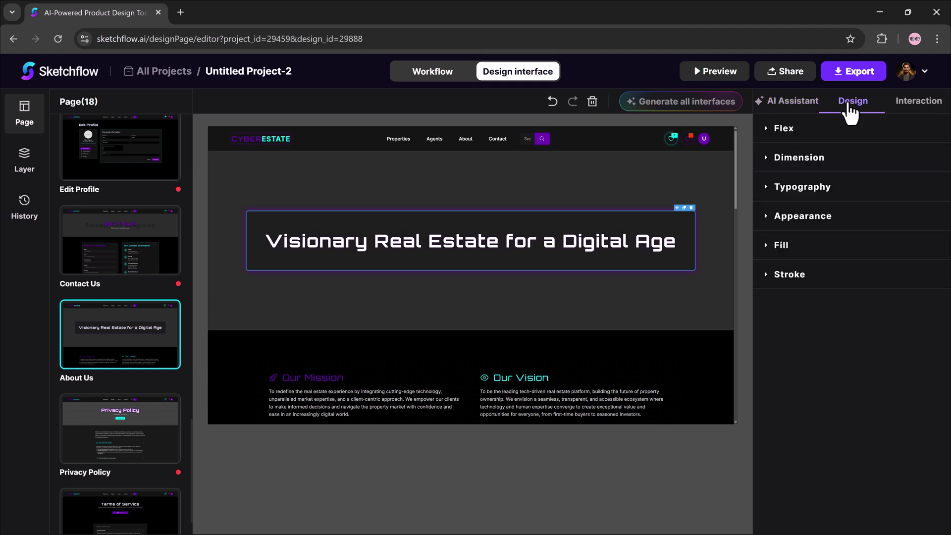
click(783, 130)
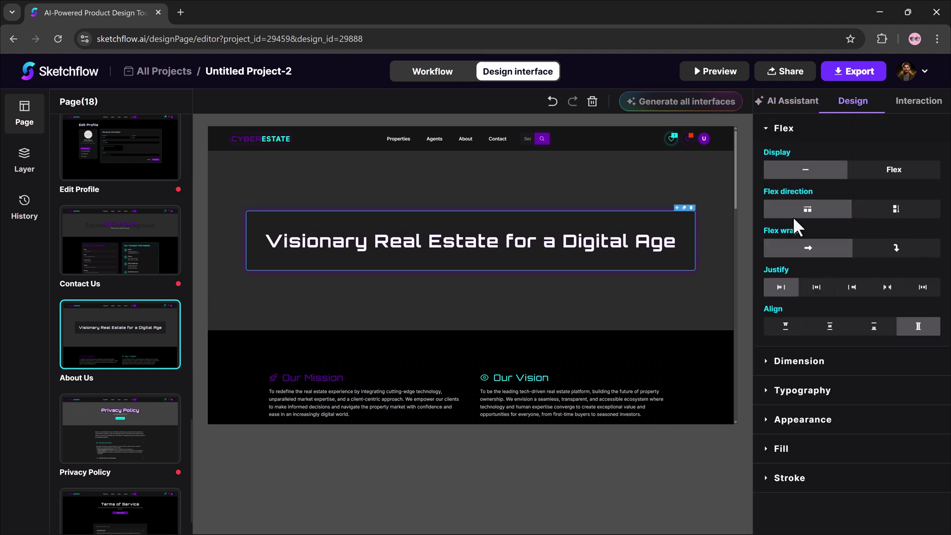
click(767, 359)
scroll(806, 337, down, 3)
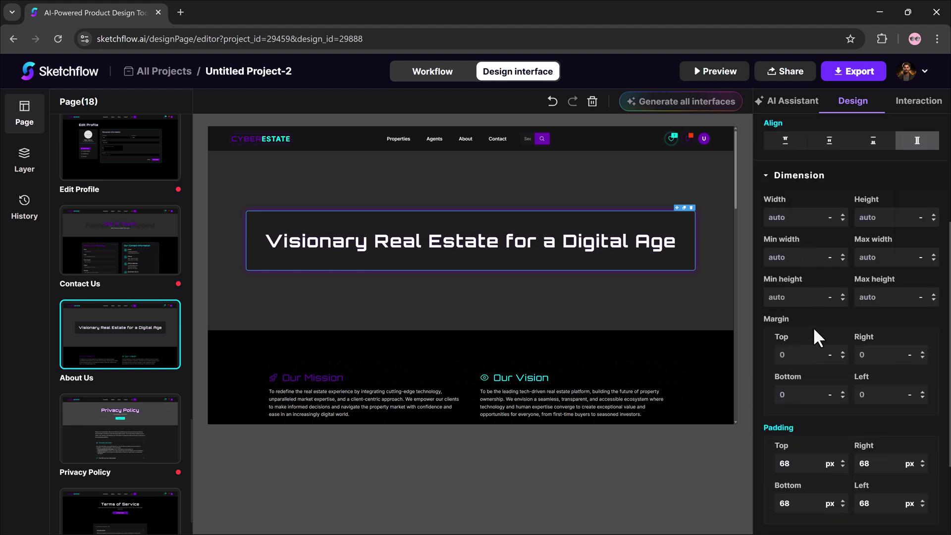
scroll(813, 317, down, 2)
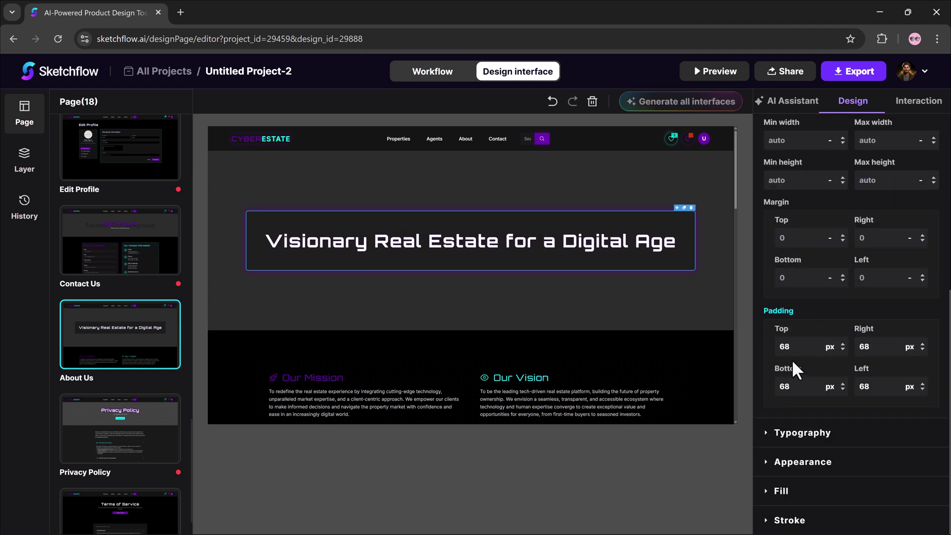
- Expand the Typography, Appearance, Fill and Stroke sections, then scroll back to the top
click(769, 434)
scroll(830, 361, down, 5)
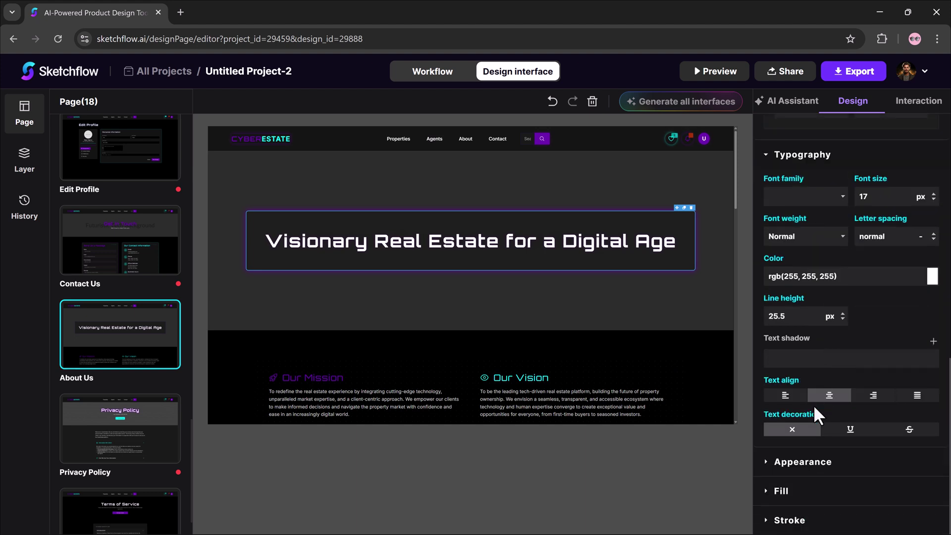
click(802, 460)
scroll(881, 427, down, 1)
click(803, 492)
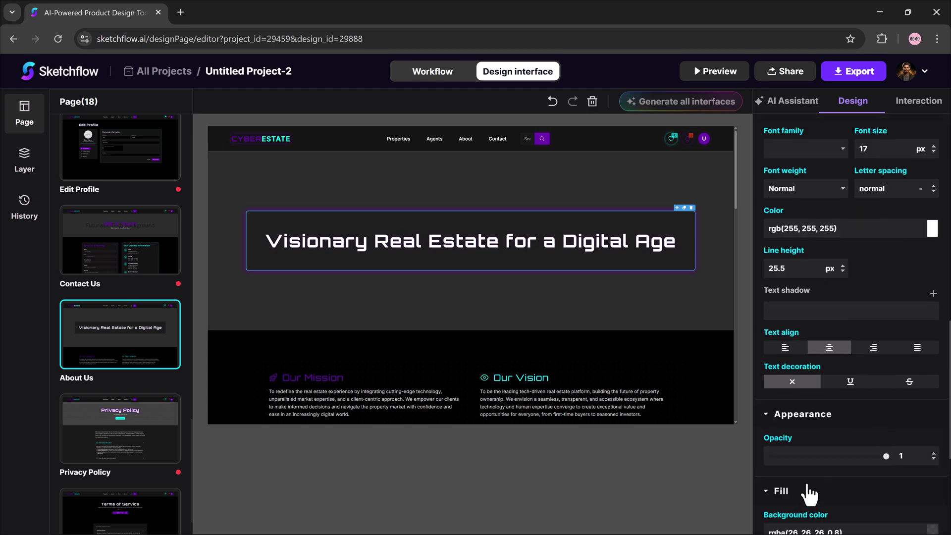
scroll(812, 464, down, 5)
click(816, 521)
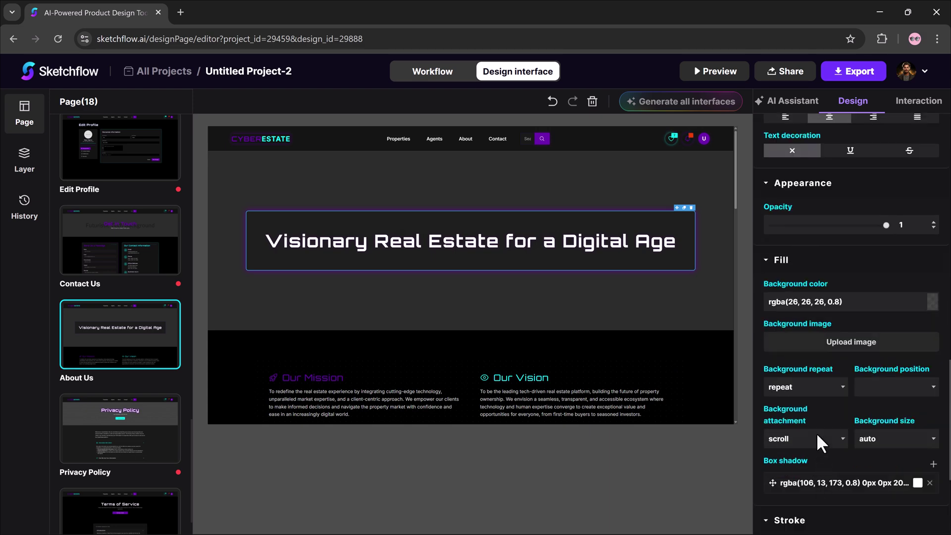
scroll(815, 411, down, 4)
scroll(819, 419, up, 12)
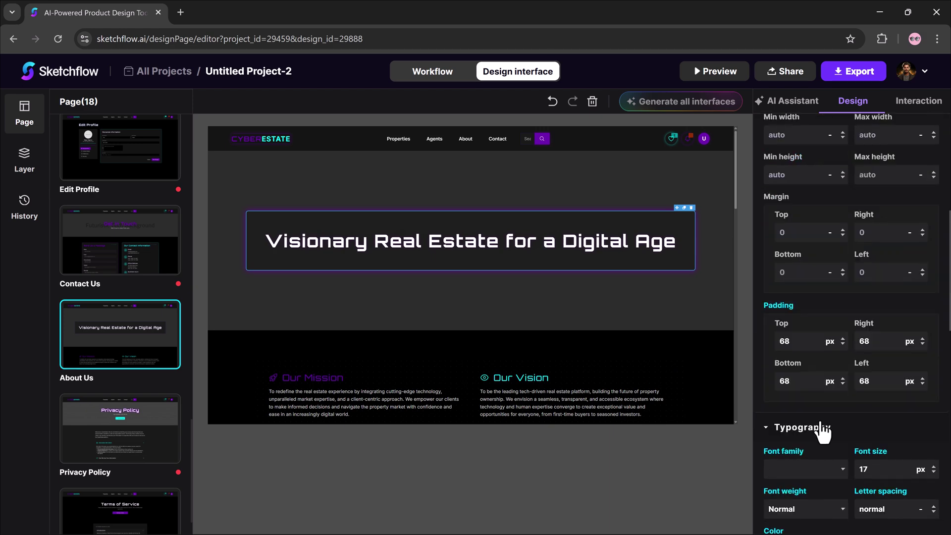
- Show the heading's Interaction settings (Id, Title), then view and close the Share project dialog
click(921, 104)
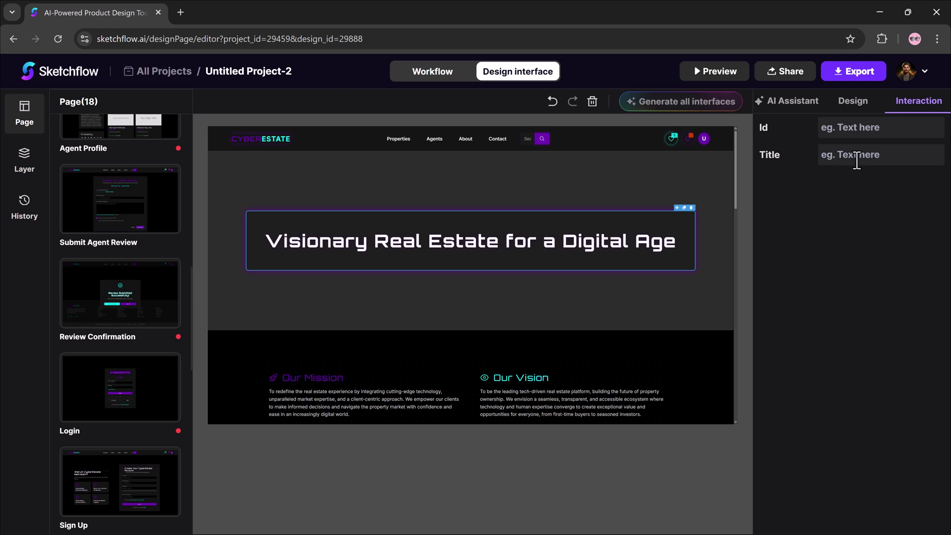
click(800, 74)
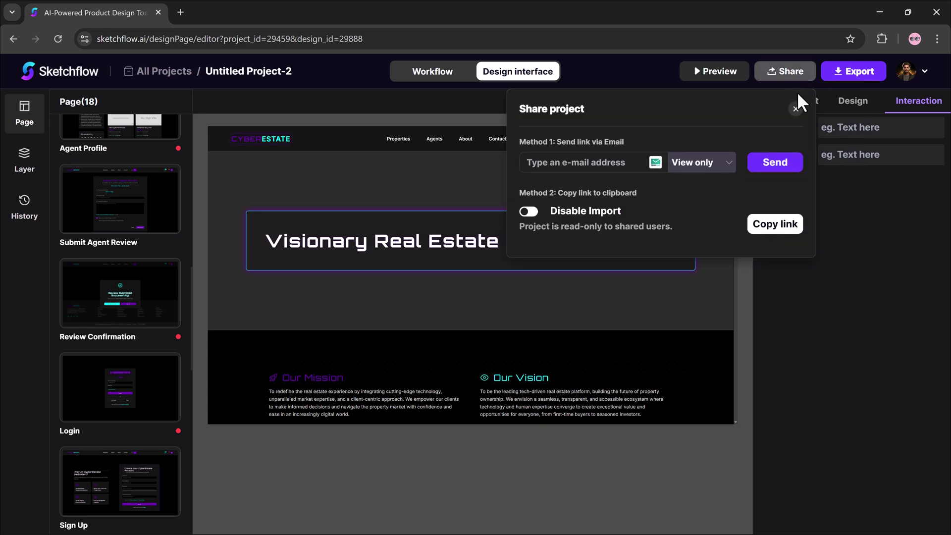
click(759, 201)
- Bring up the Export format choices for the CyberEstate project
click(856, 74)
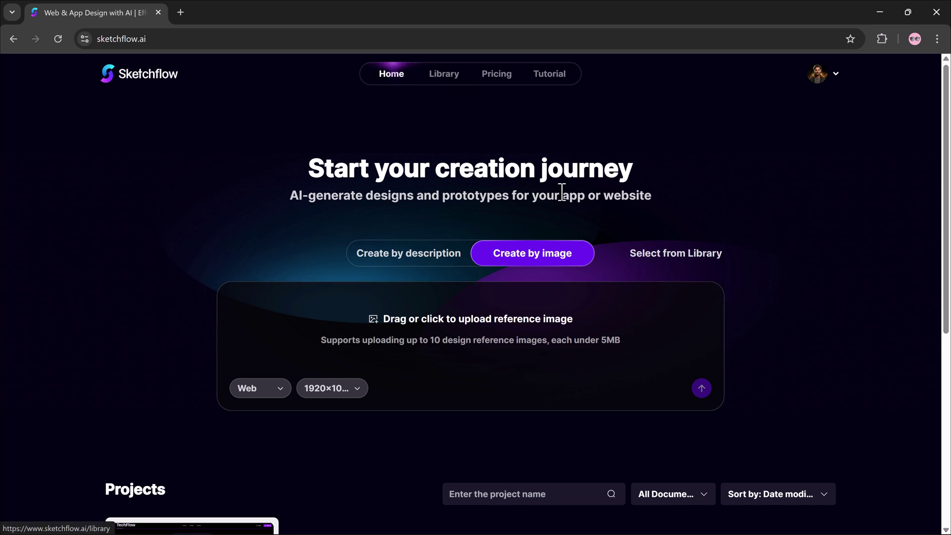
- Scroll the template library through OpsGenie AI, EduSphere, LegalVista, BitPort and the rest
click(659, 269)
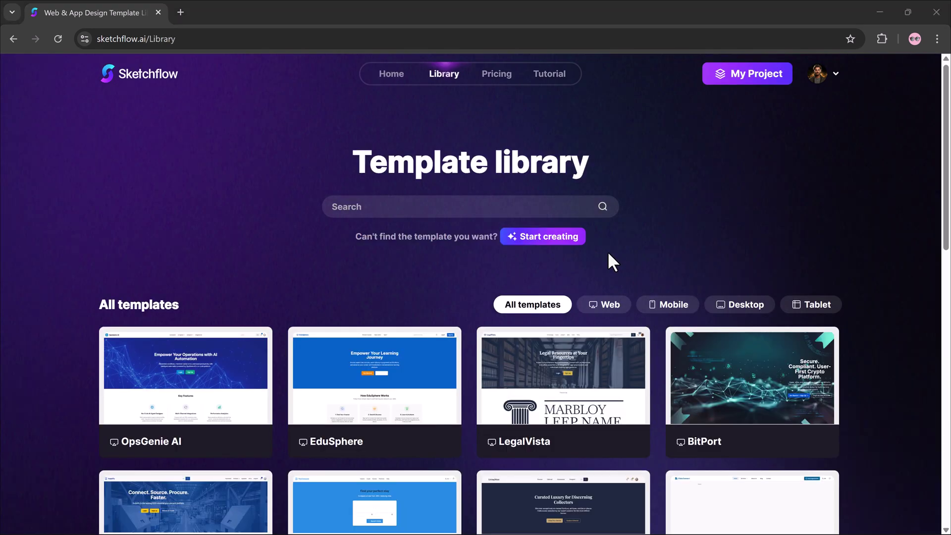
scroll(609, 253, down, 3)
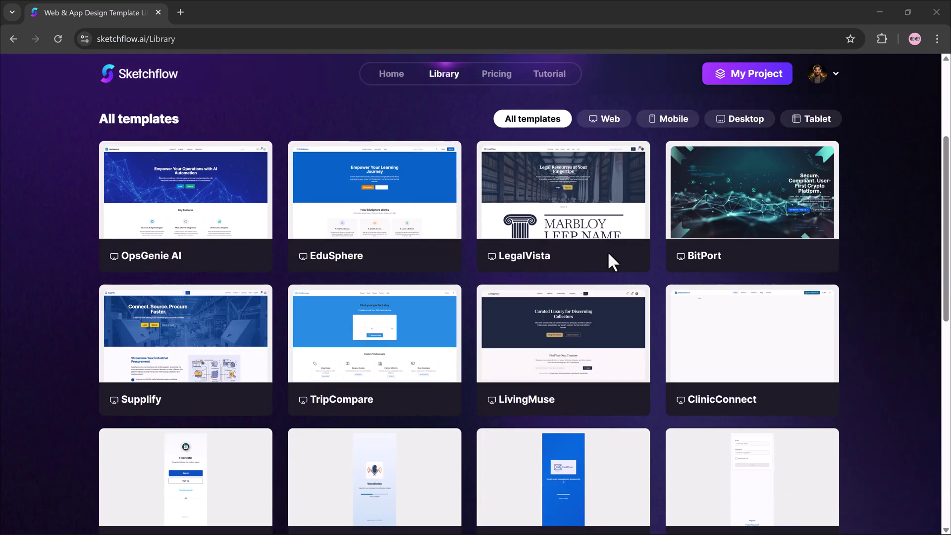
scroll(607, 250, down, 7)
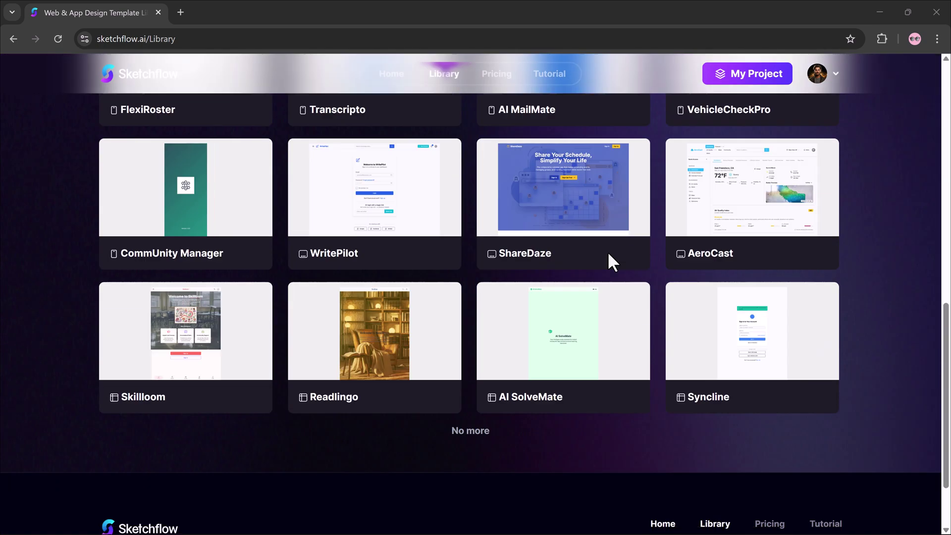
scroll(607, 251, up, 10)
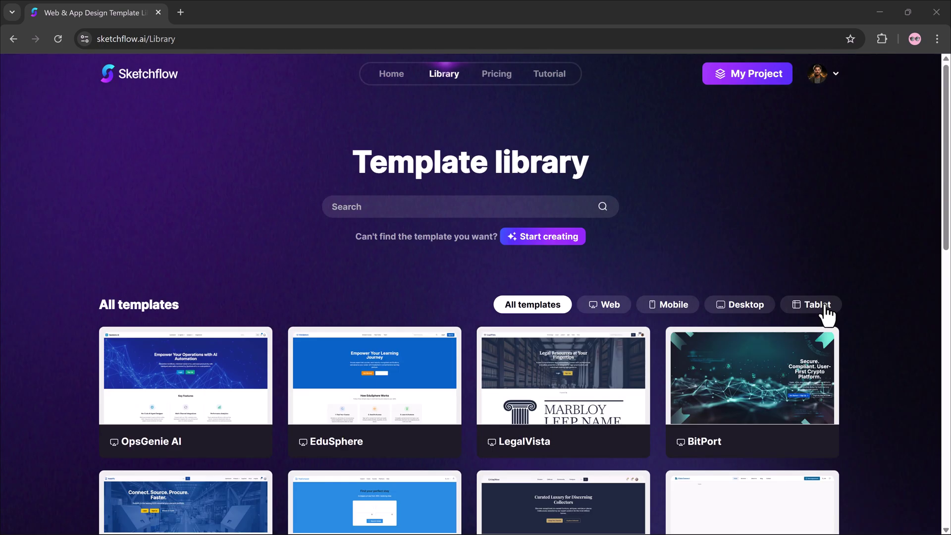
- Scroll the Pricing page comparing the Free $0/month and Plus $18/month yearly plans
click(506, 83)
scroll(776, 318, down, 3)
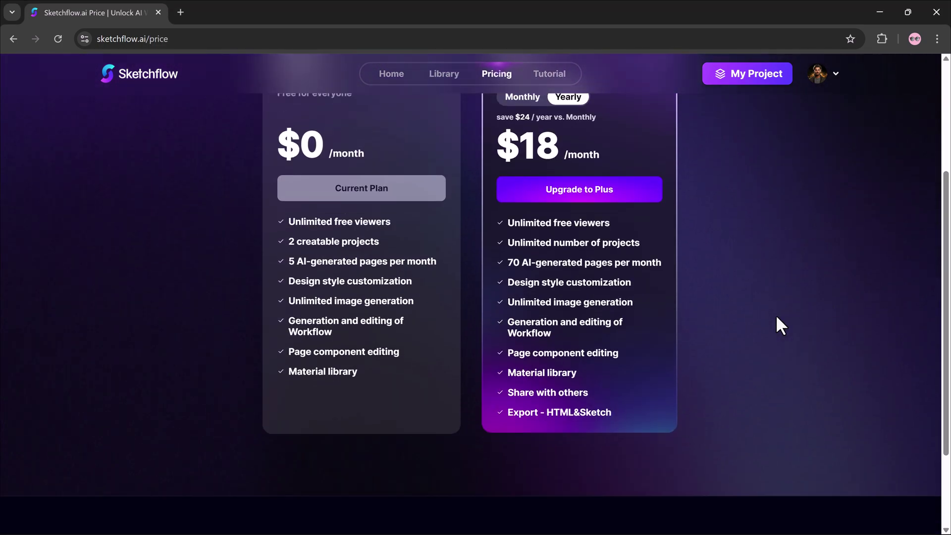
scroll(777, 318, up, 2)
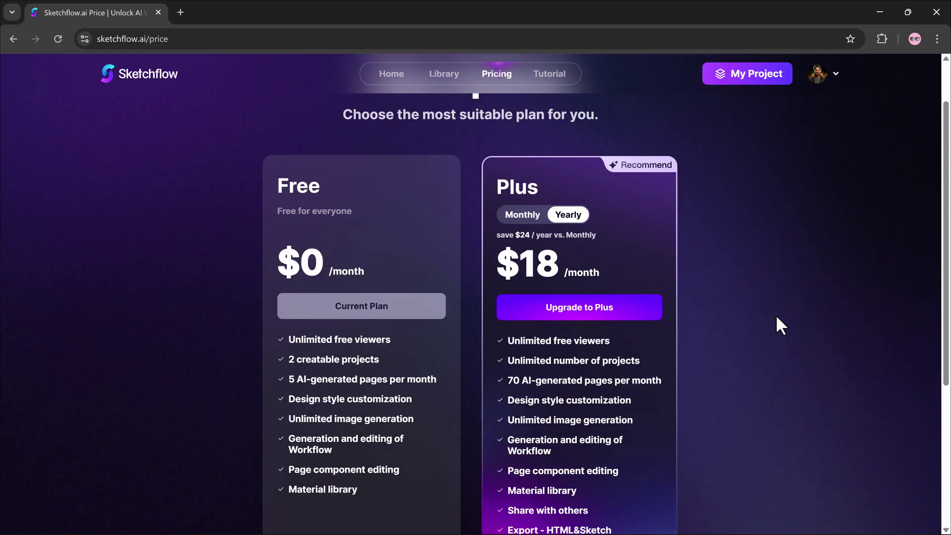
scroll(777, 318, down, 1)
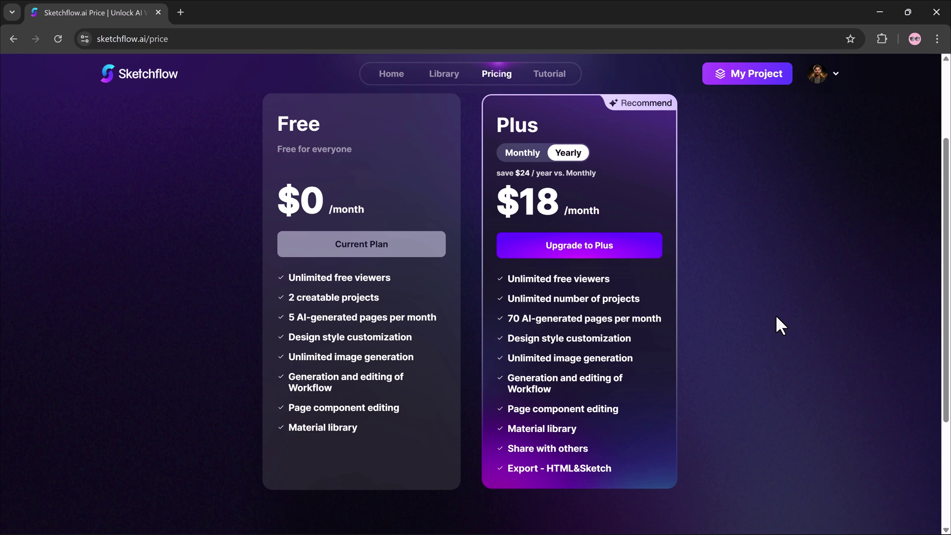
scroll(753, 290, up, 2)
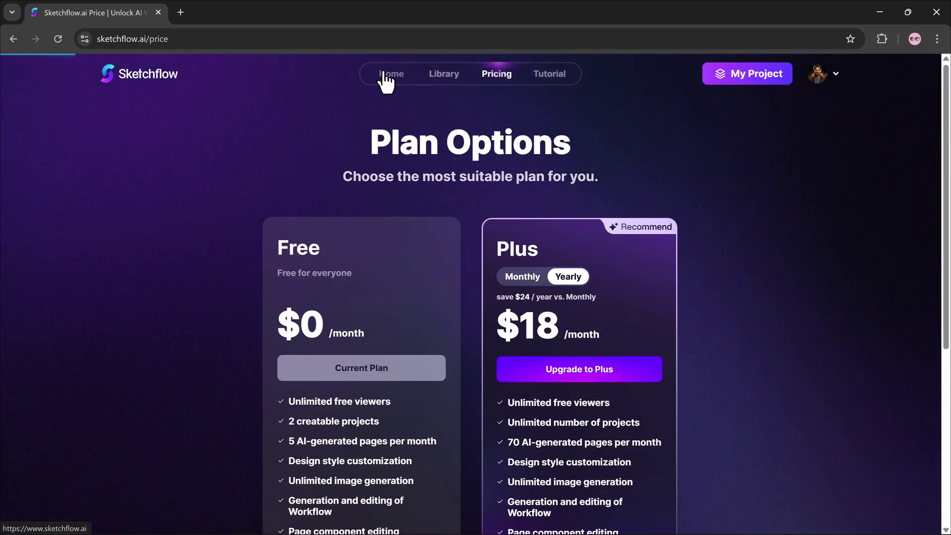
- Go back to the Sketchflow home page and confirm the Projects list shows no content found
click(387, 79)
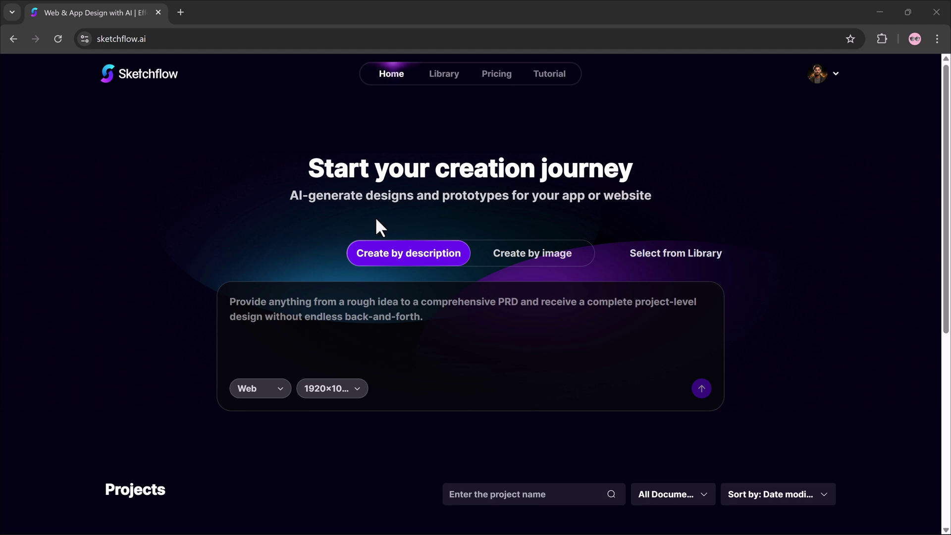
scroll(609, 314, down, 5)
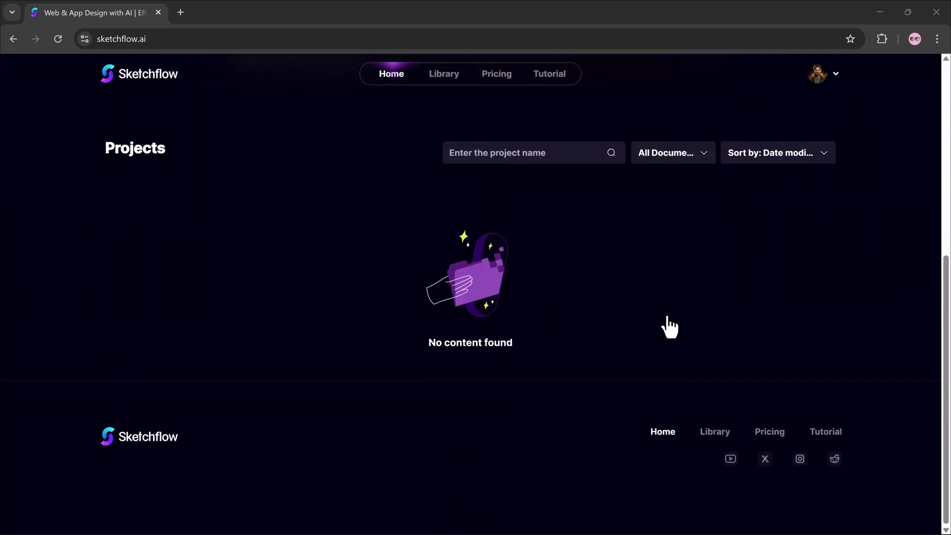
scroll(670, 324, up, 5)
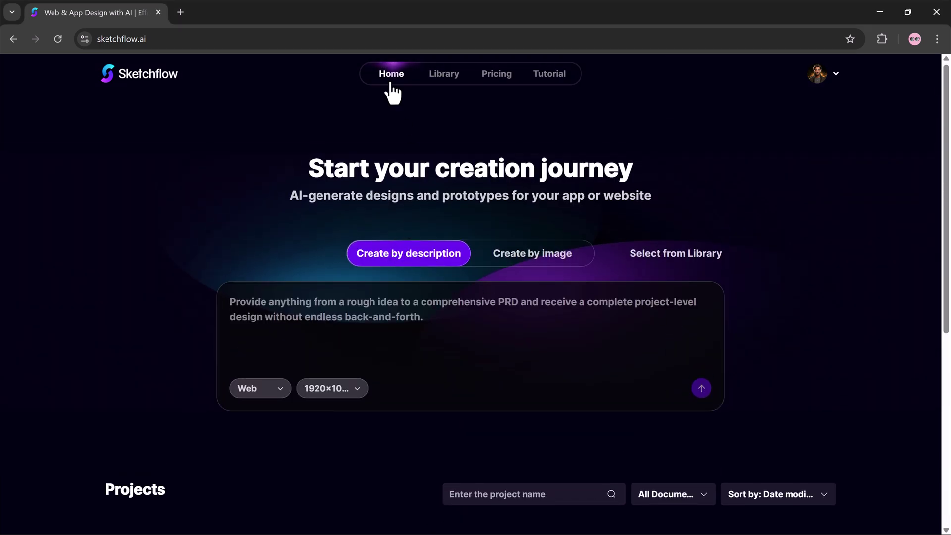